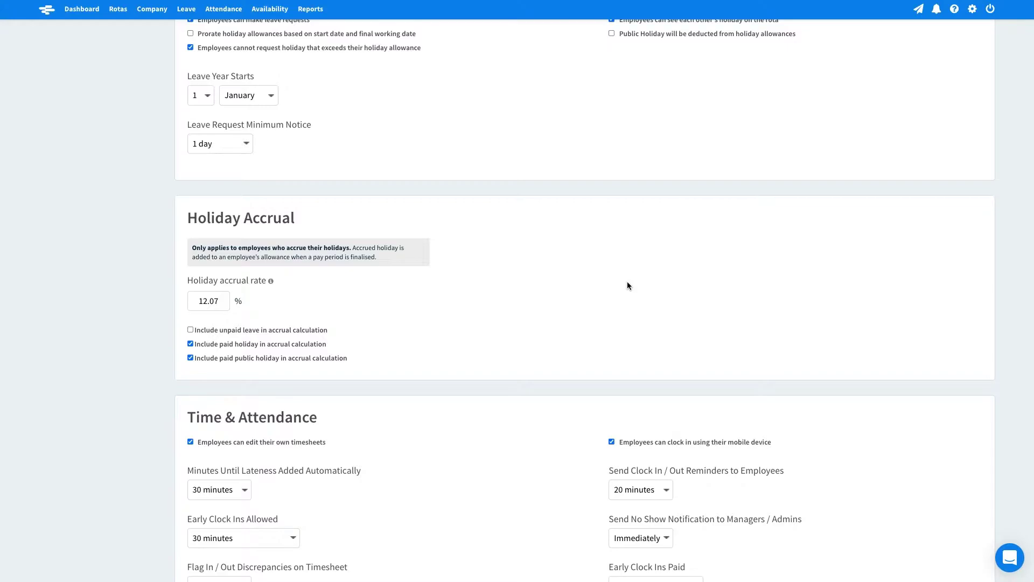
Step: Set the holiday accrual rate to 15% and include unpaid leave in the accrual calculation
drag(221, 302, 193, 301)
text(15)
click(190, 330)
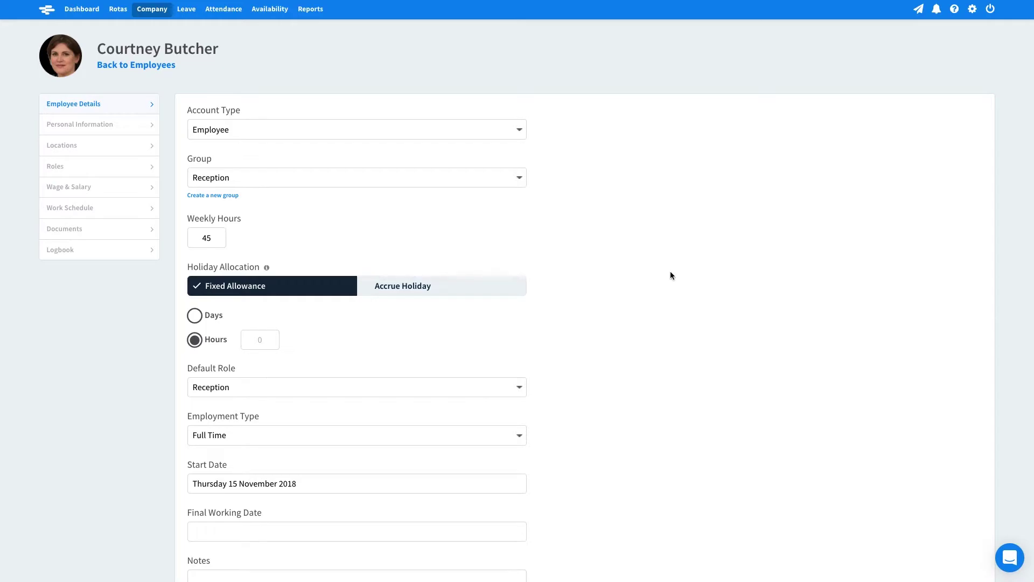
click(477, 284)
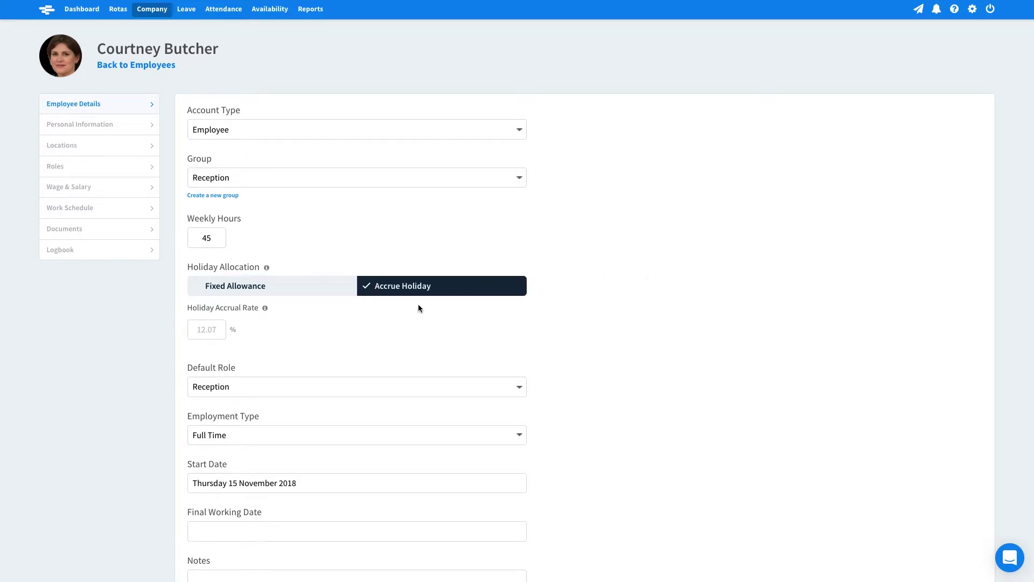
click(193, 334)
text(15)
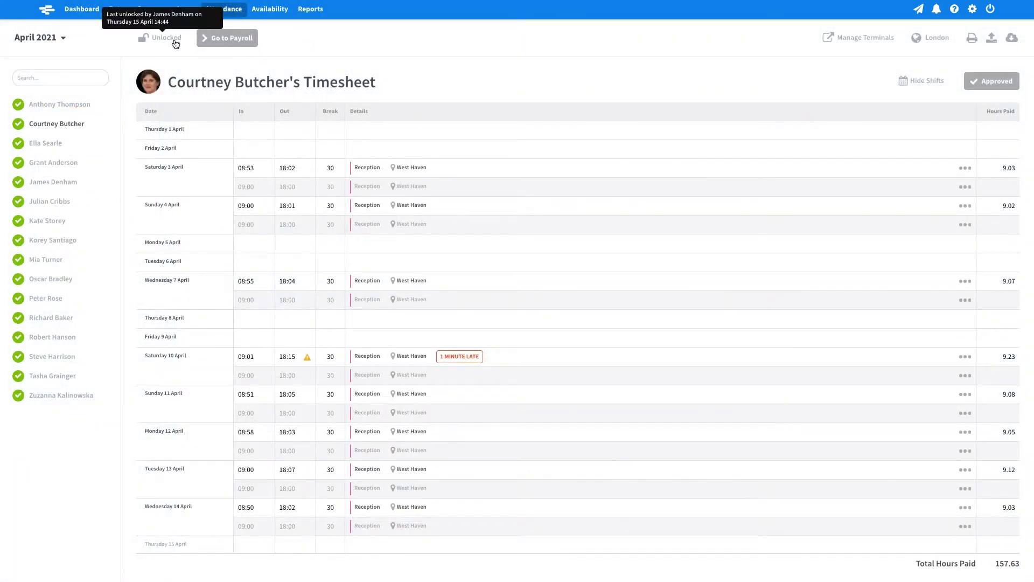
click(166, 38)
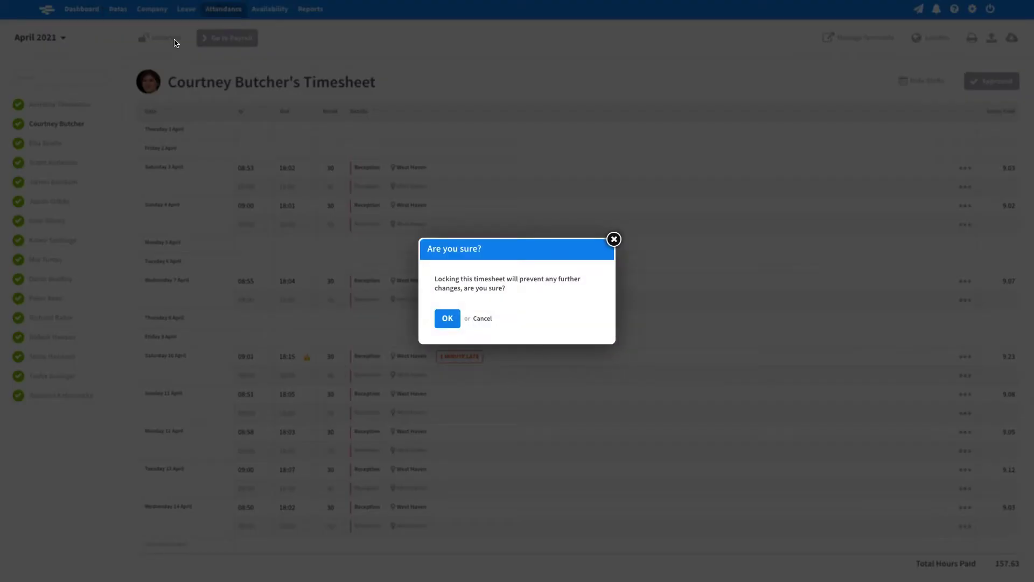
click(448, 318)
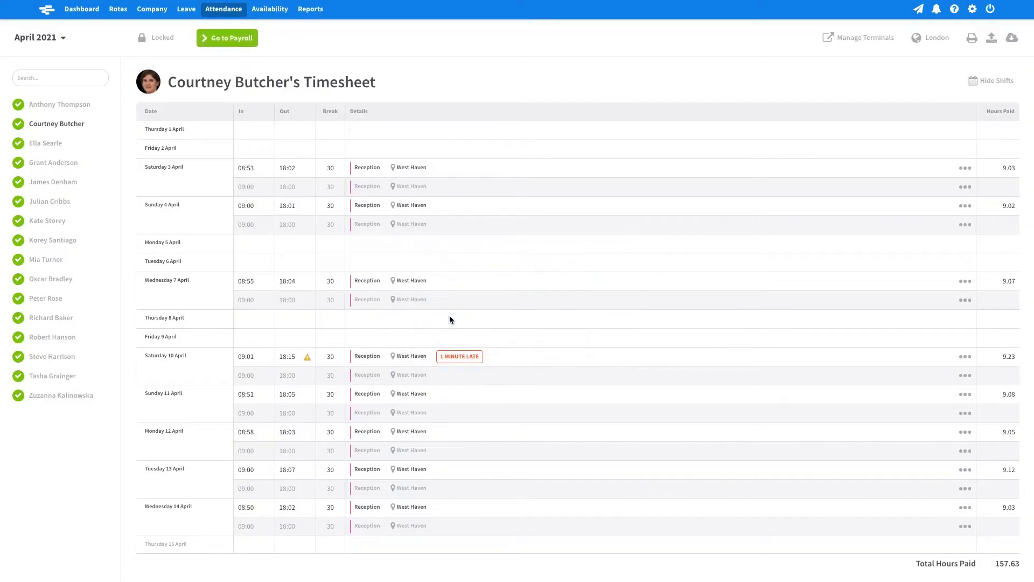
click(236, 44)
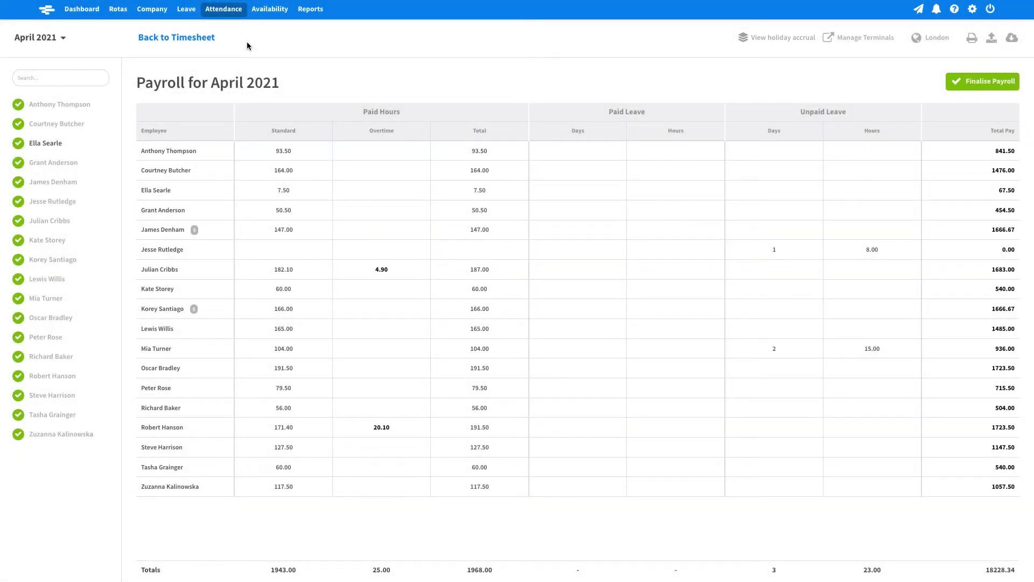
click(968, 80)
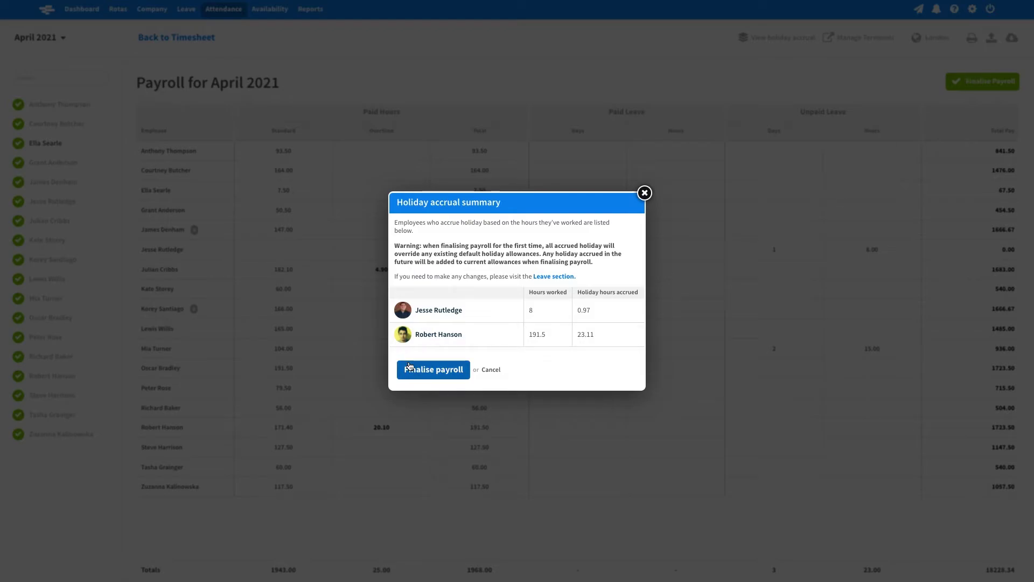
click(410, 368)
click(431, 322)
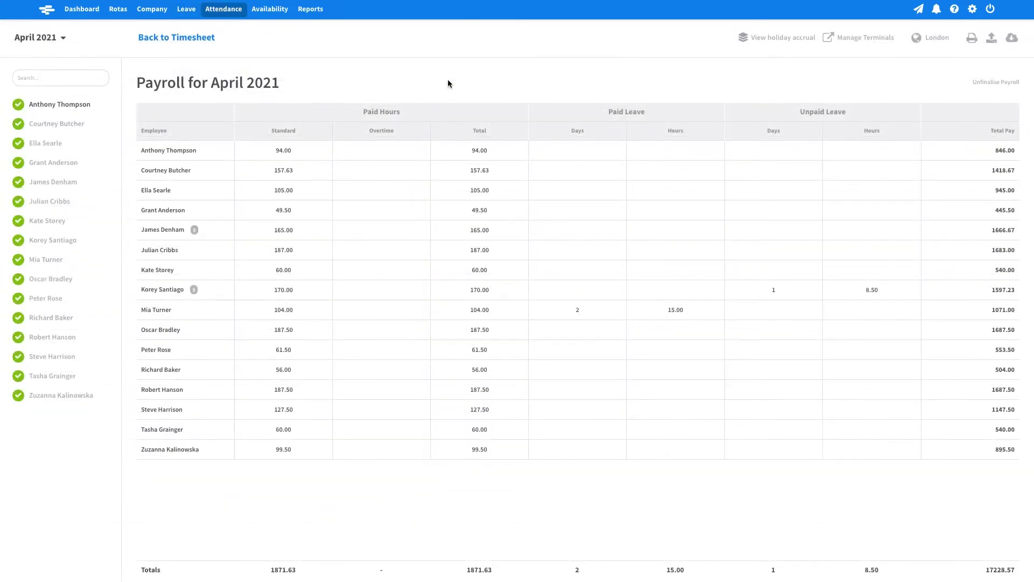
Step: Bring up the Unfinalise Payroll confirmation for the April 2021 payroll
click(984, 84)
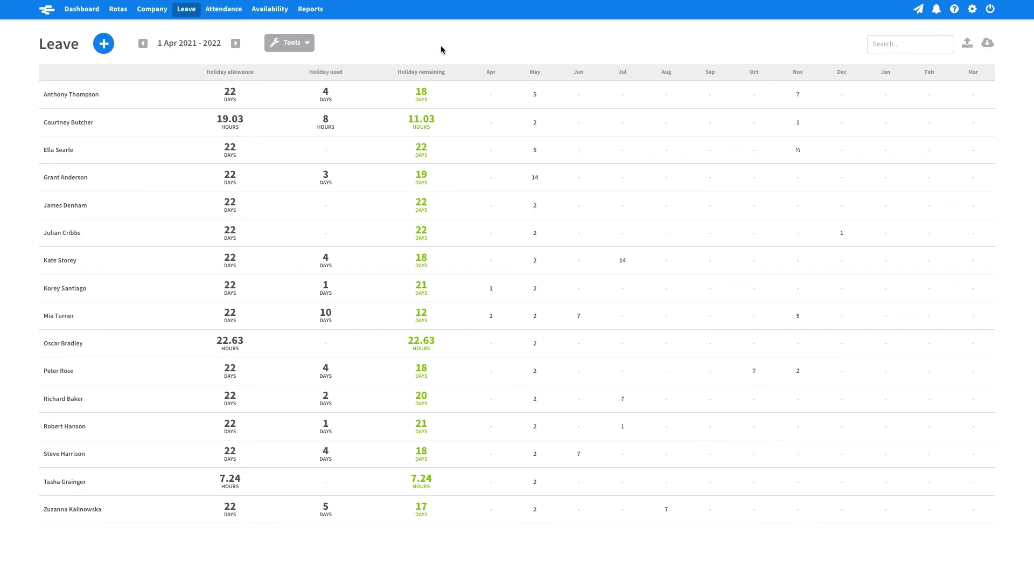
click(224, 123)
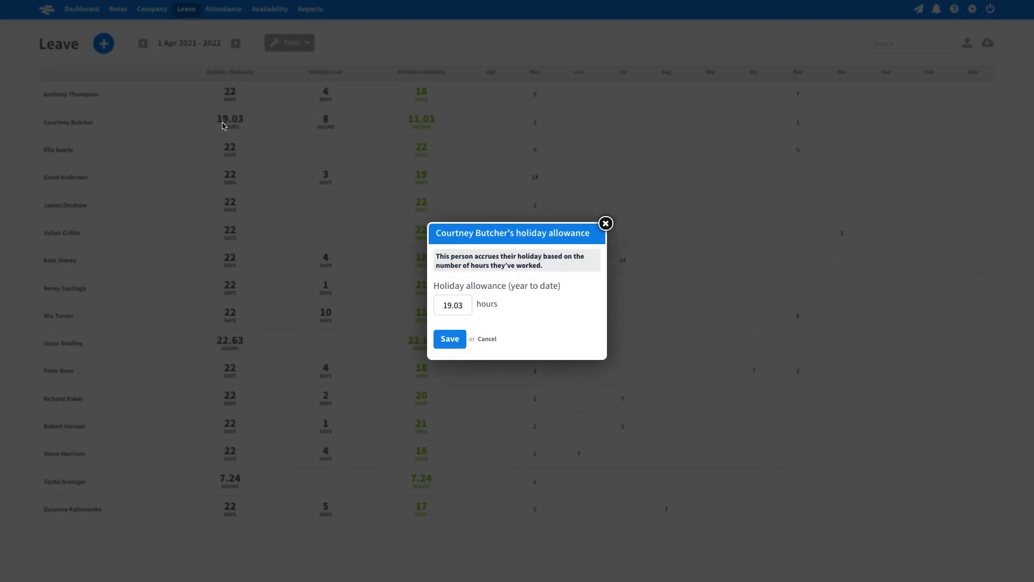
key(BackSpace)
key(BackSpace)
key(BackSpace)
text(25)
click(457, 338)
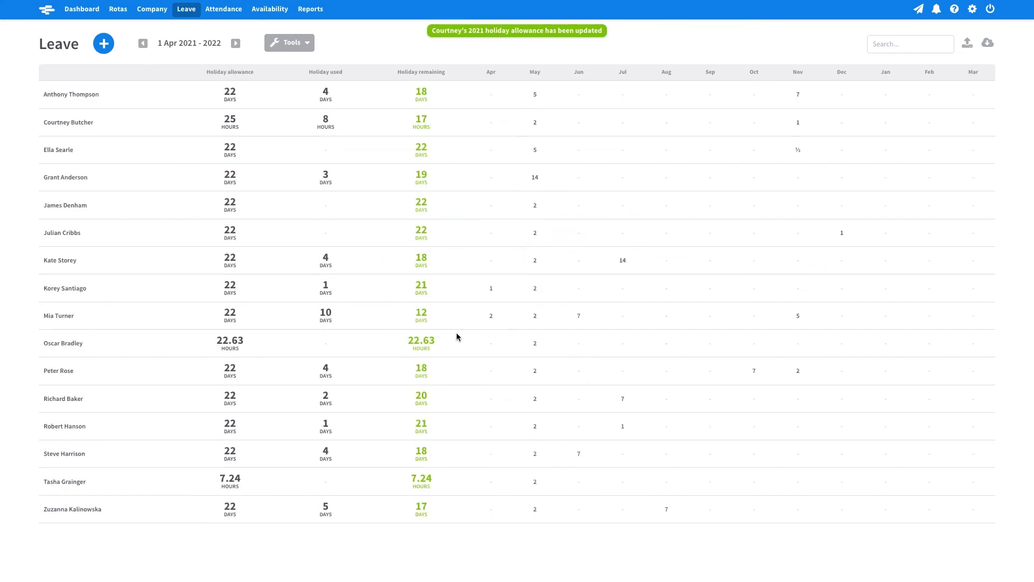